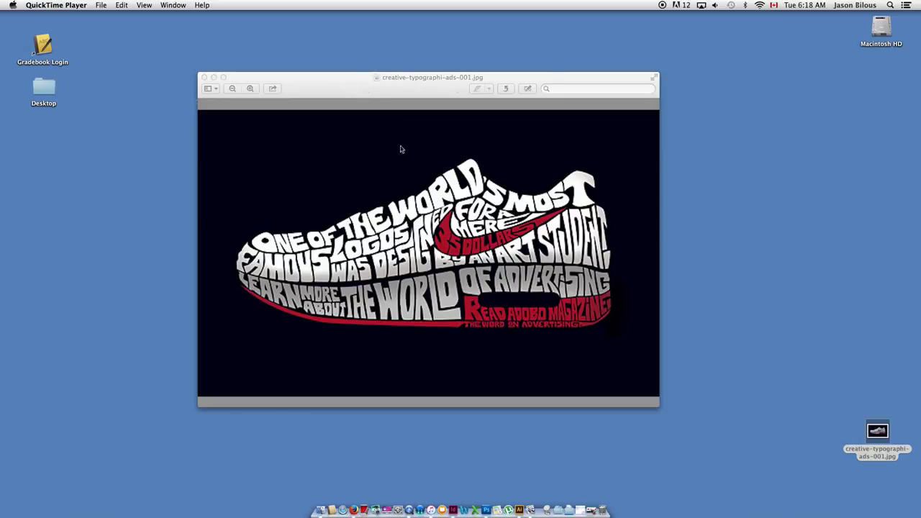
Replace the Google Images typography query with 'air jordan' and run the search
click(352, 510)
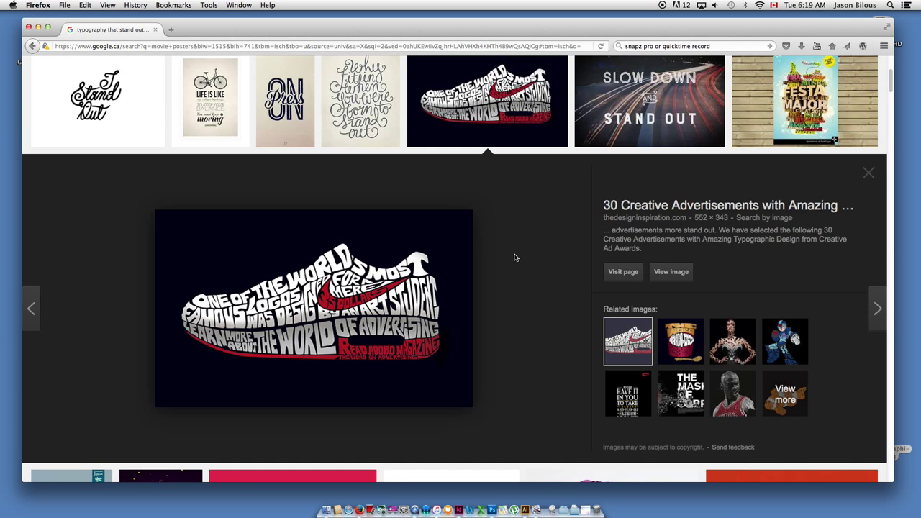
scroll(513, 281, up, 5)
scroll(522, 312, up, 1)
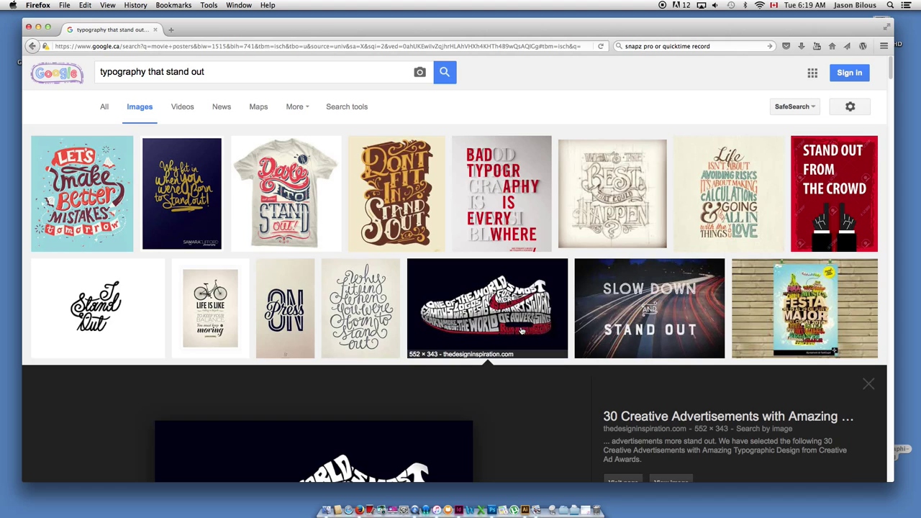
triple_click(219, 71)
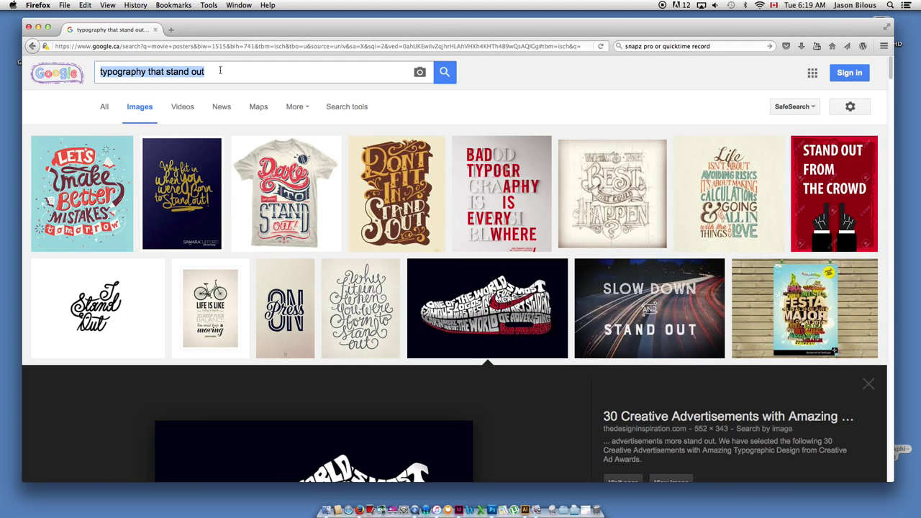
text(nike)
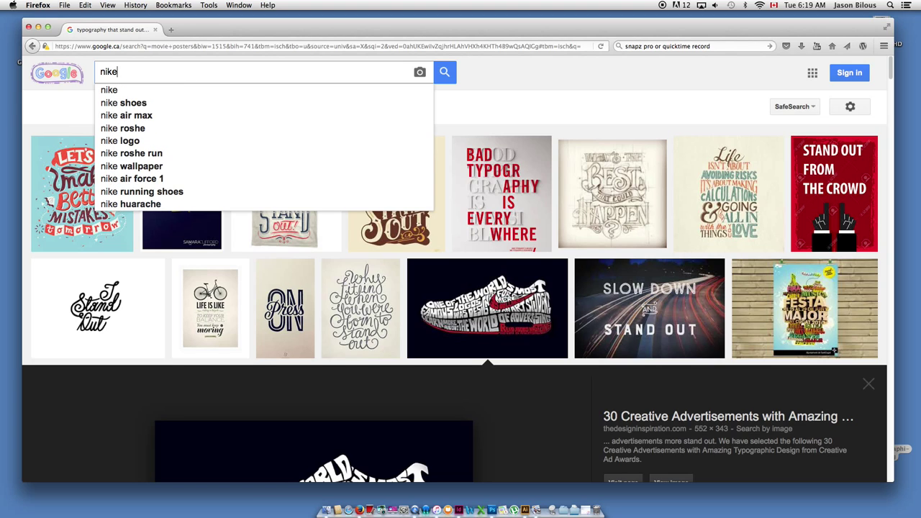
text( sh)
key(BackSpace)
key(BackSpace)
key(BackSpace)
key(BackSpace)
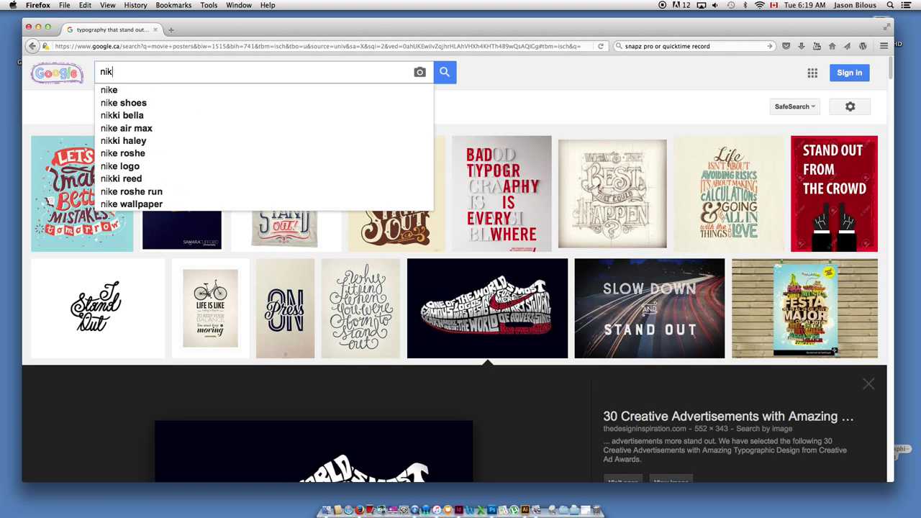
key(BackSpace)
key(BackSpace)
key(BackSpace)
text(air )
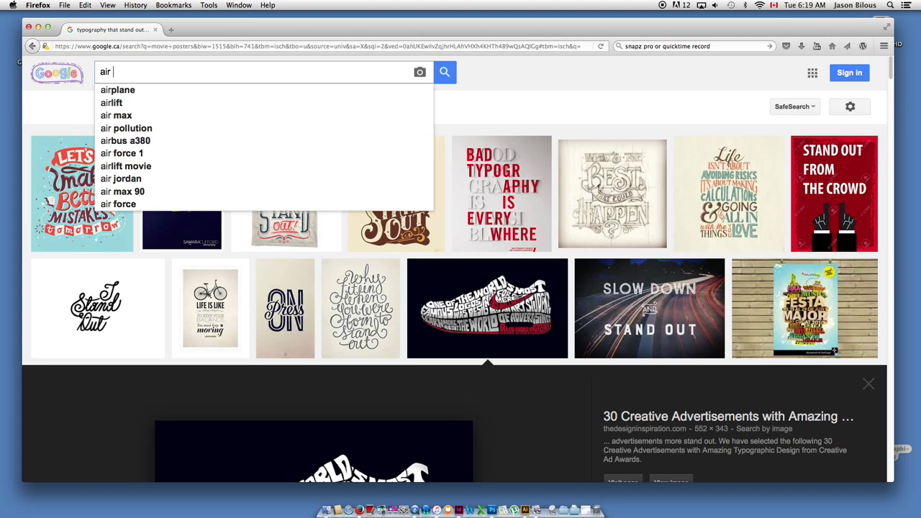
text(jordan)
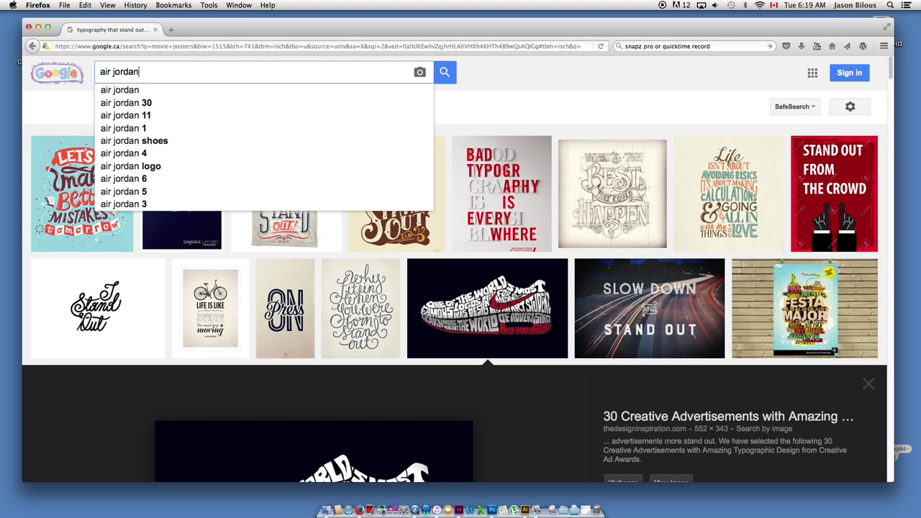
key(Return)
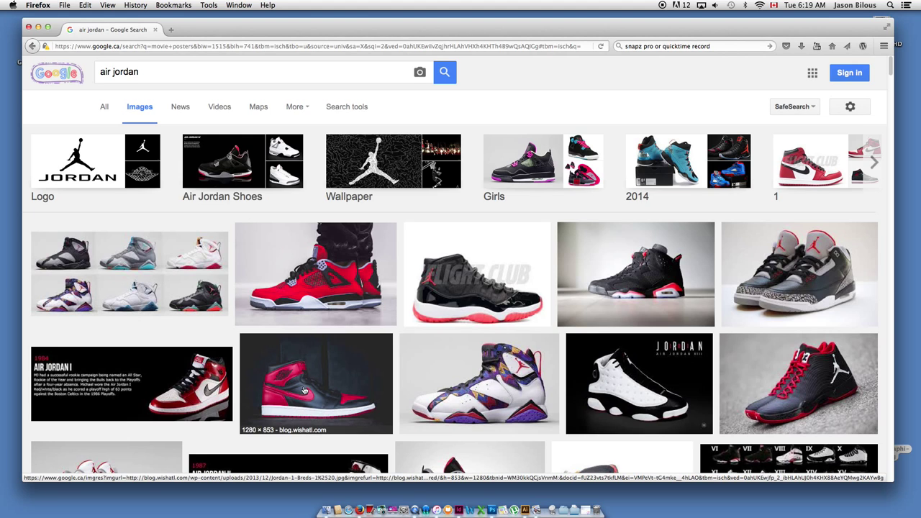
Save the red and black Air Jordan 1 photo to the desktop as Jordan-1-Breds-1.jpg
scroll(300, 394, down, 5)
scroll(303, 400, down, 2)
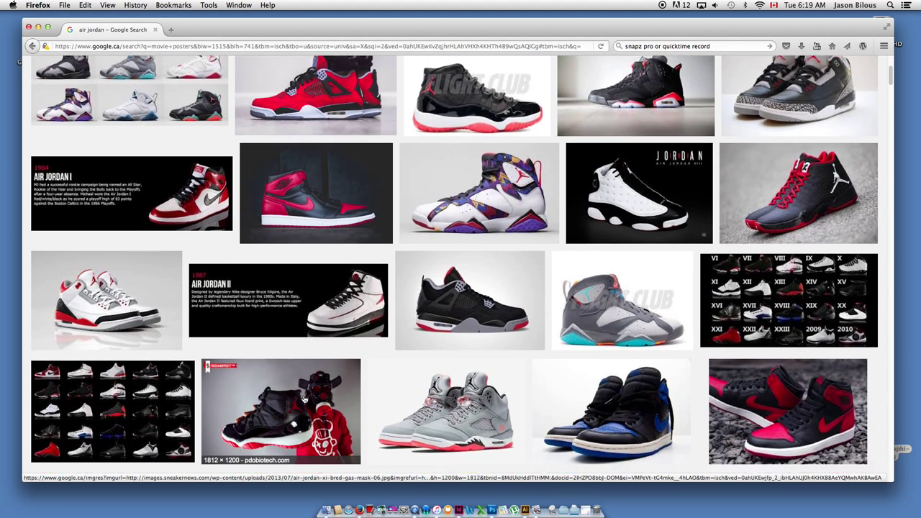
click(314, 169)
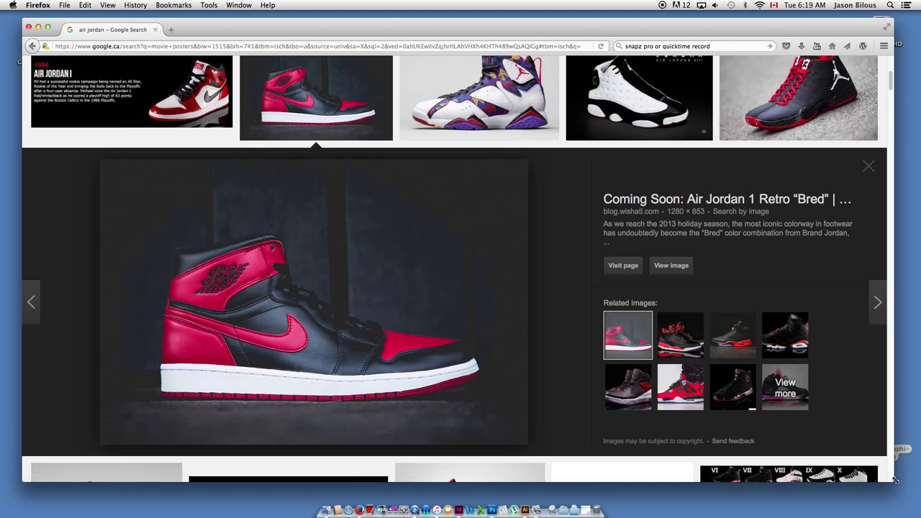
drag(895, 480, 614, 481)
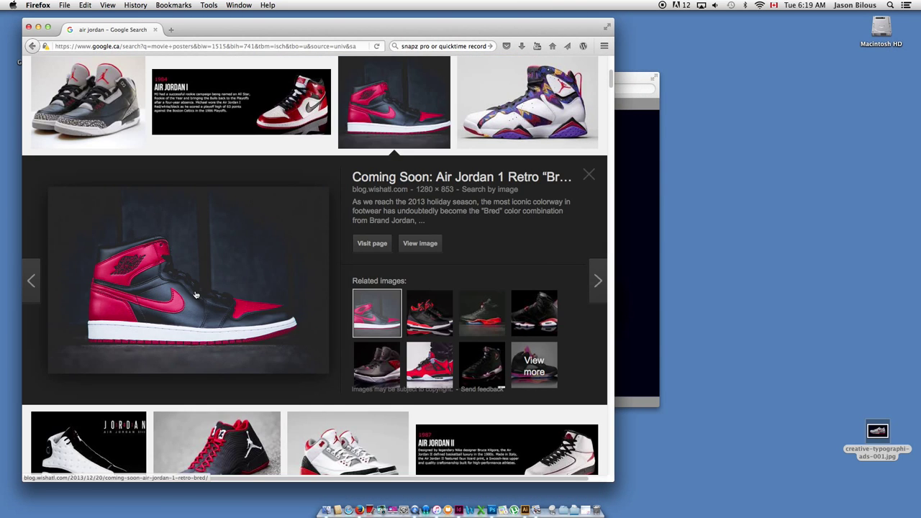
drag(195, 295, 849, 265)
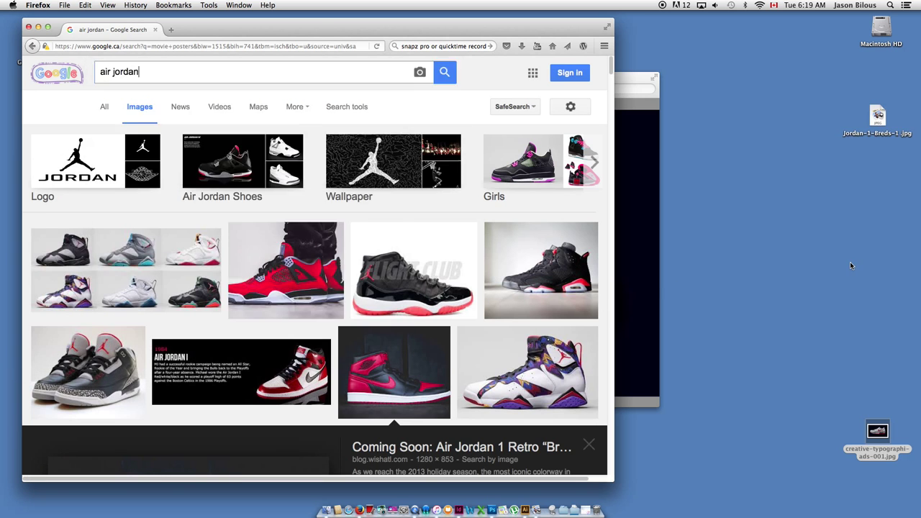
Rearrange the saved shoe photo and the typography reference window on the desktop
click(631, 81)
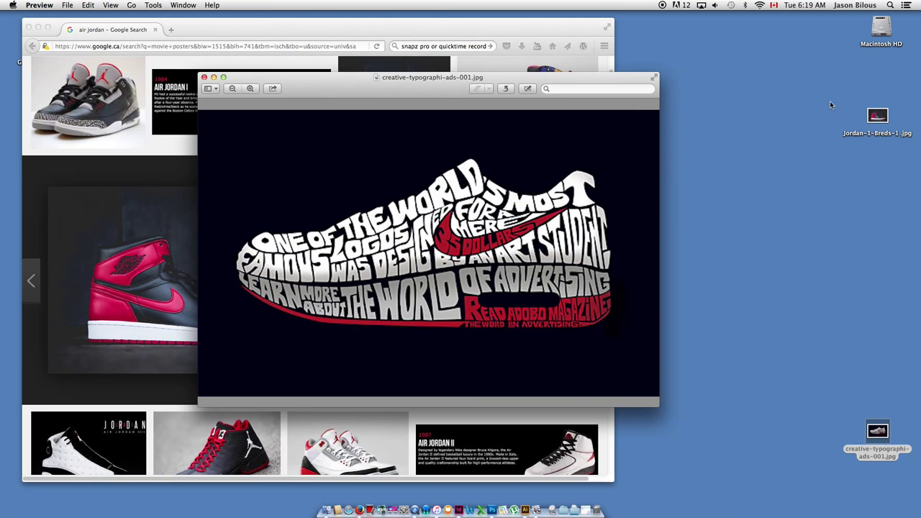
drag(866, 119, 865, 388)
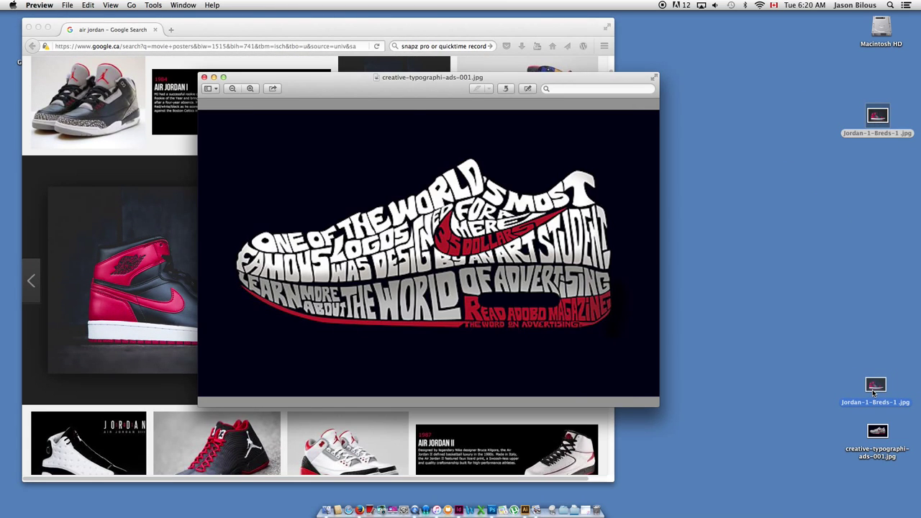
drag(283, 81, 507, 72)
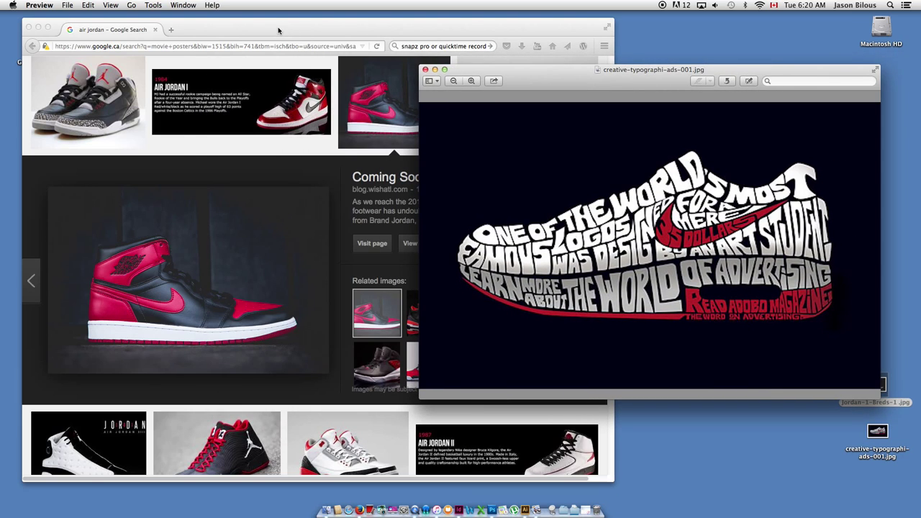
click(200, 256)
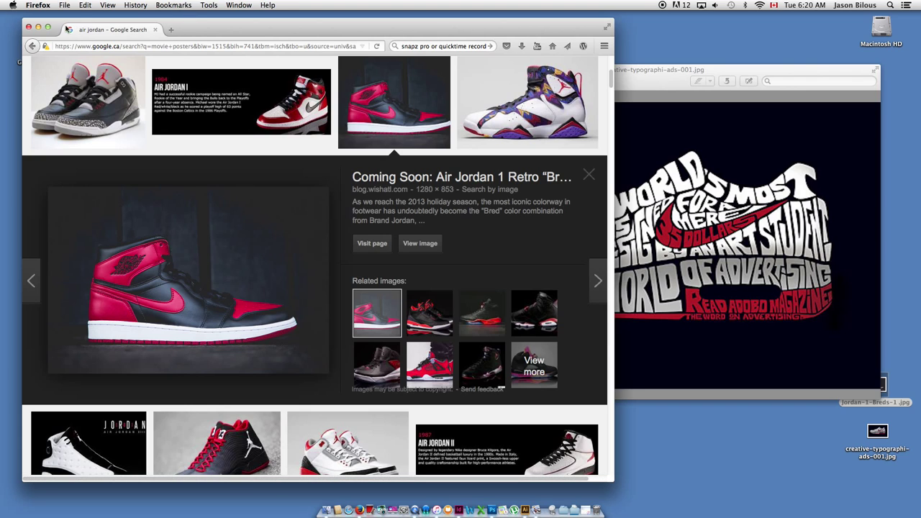
Create a Letter landscape (11 × 8.5 in) document named 'Air Jordan Creative Typography'
click(39, 27)
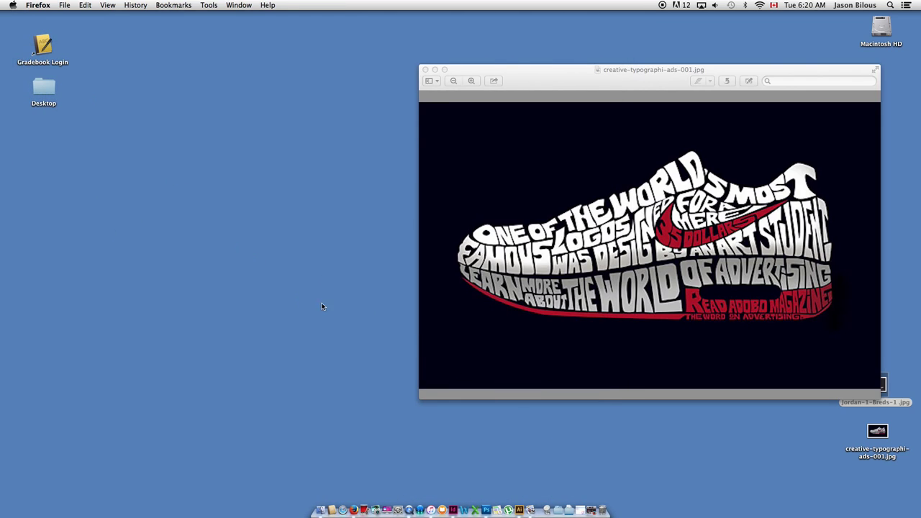
click(521, 510)
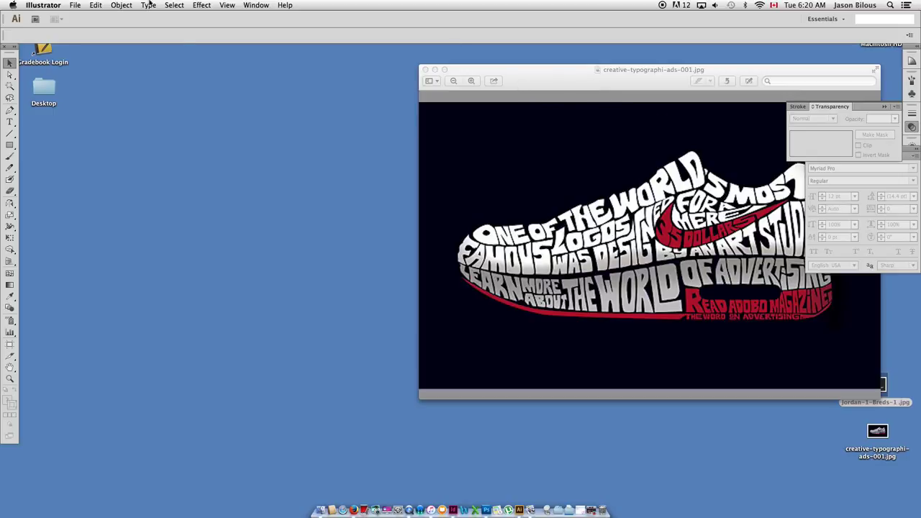
click(76, 5)
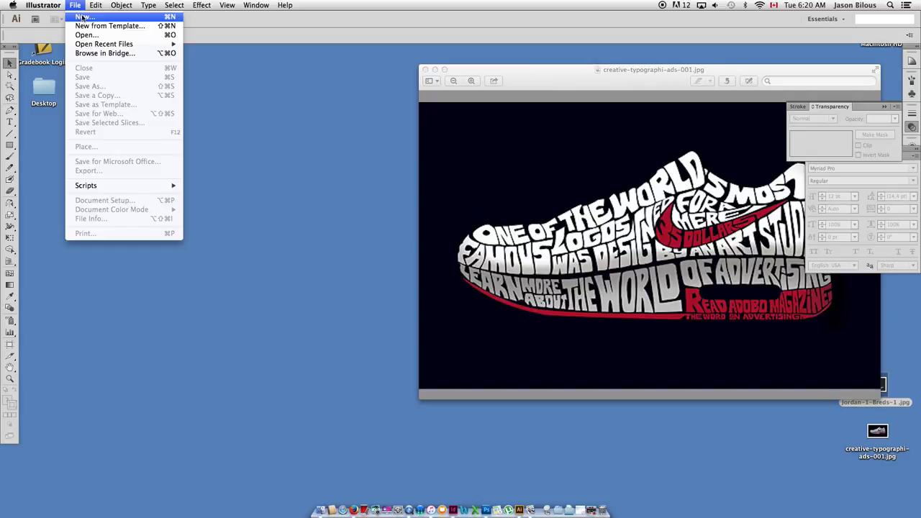
click(83, 15)
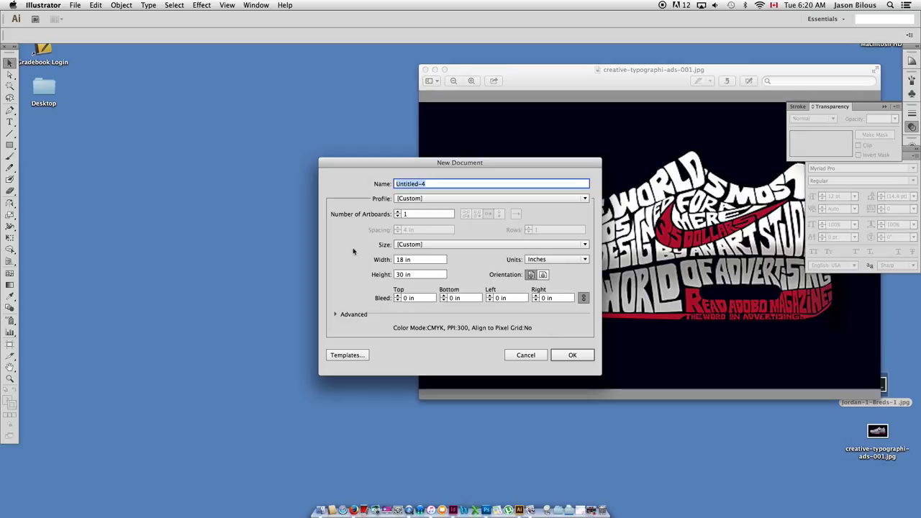
click(565, 259)
click(501, 244)
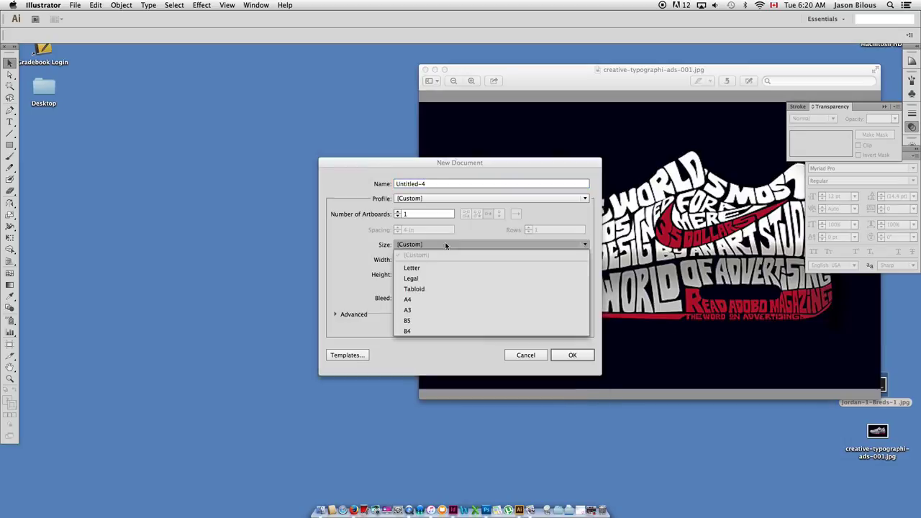
click(427, 269)
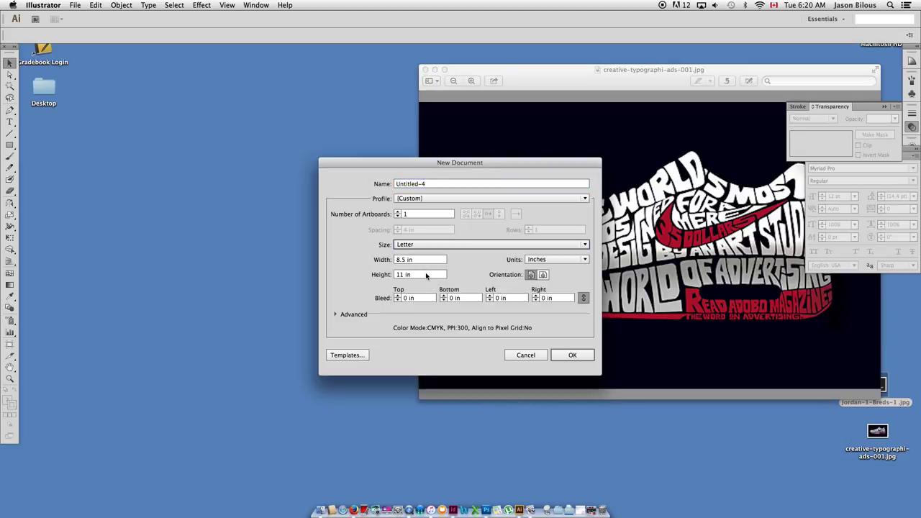
click(543, 275)
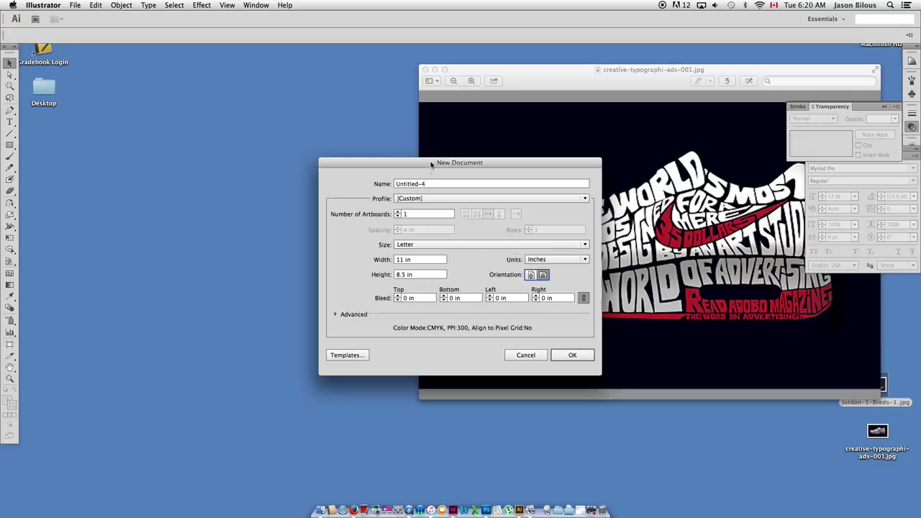
drag(431, 165, 294, 156)
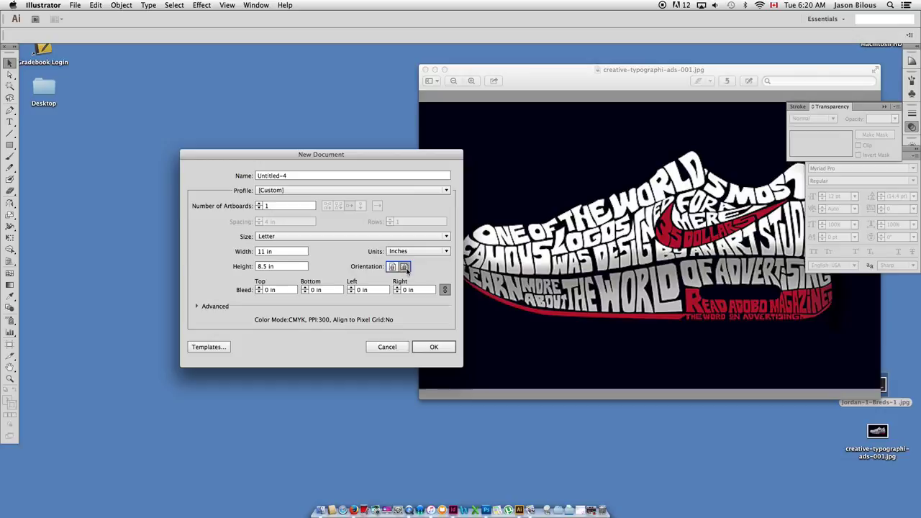
click(322, 176)
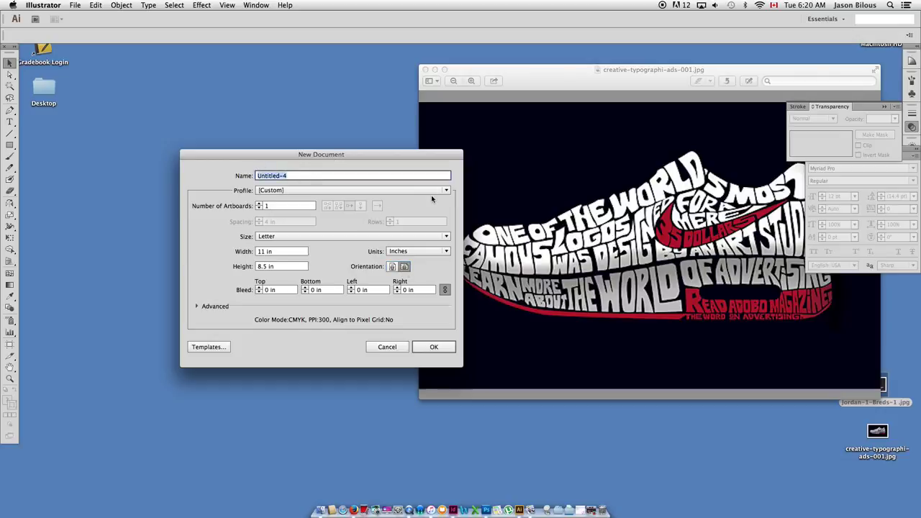
text(Air Jordan Creative Typography)
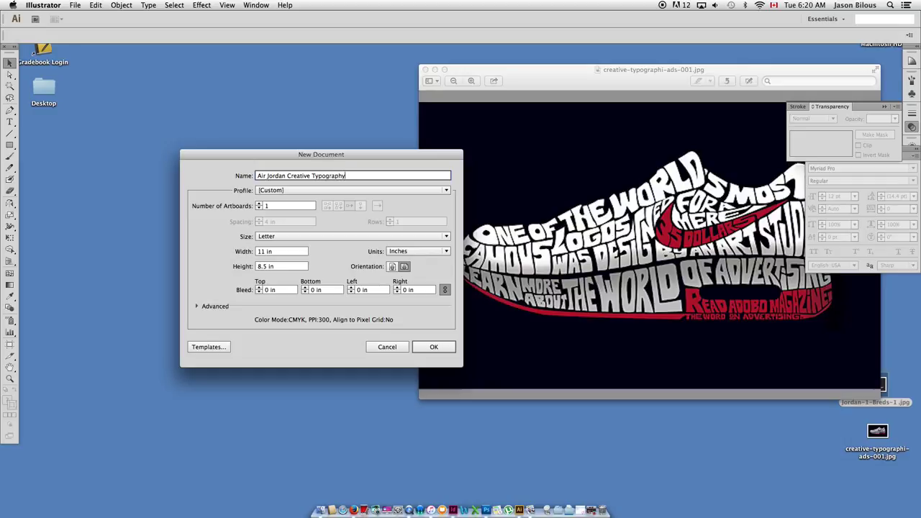
click(432, 346)
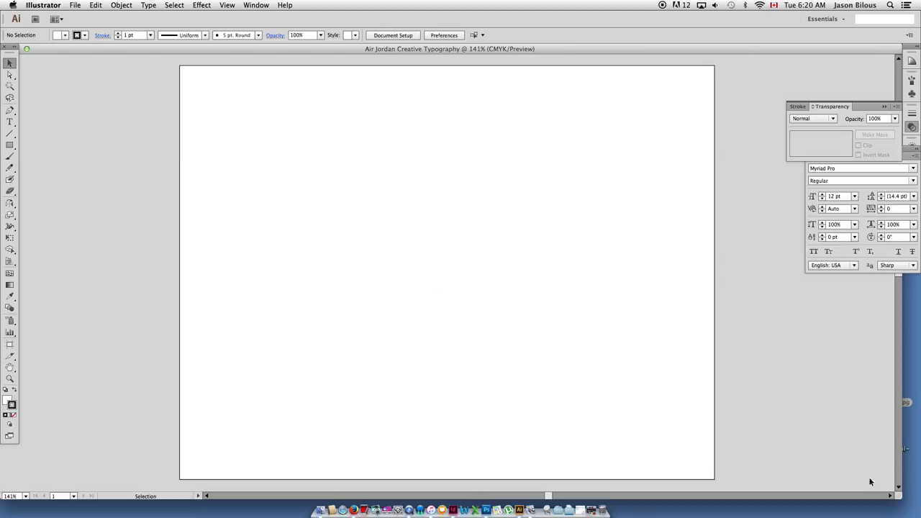
Place the Jordan sneaker photo and the typography reference image into the document
drag(901, 499, 712, 484)
key(space)
drag(616, 399, 575, 401)
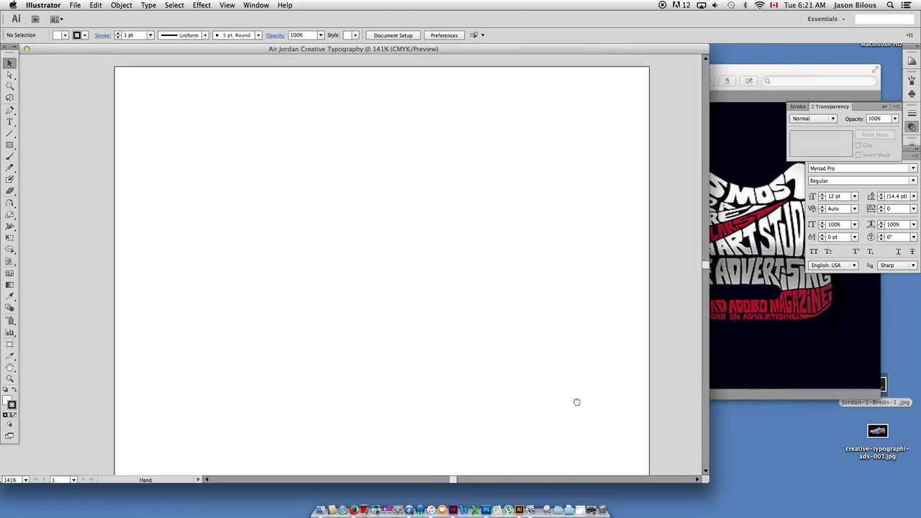
key(super+minus)
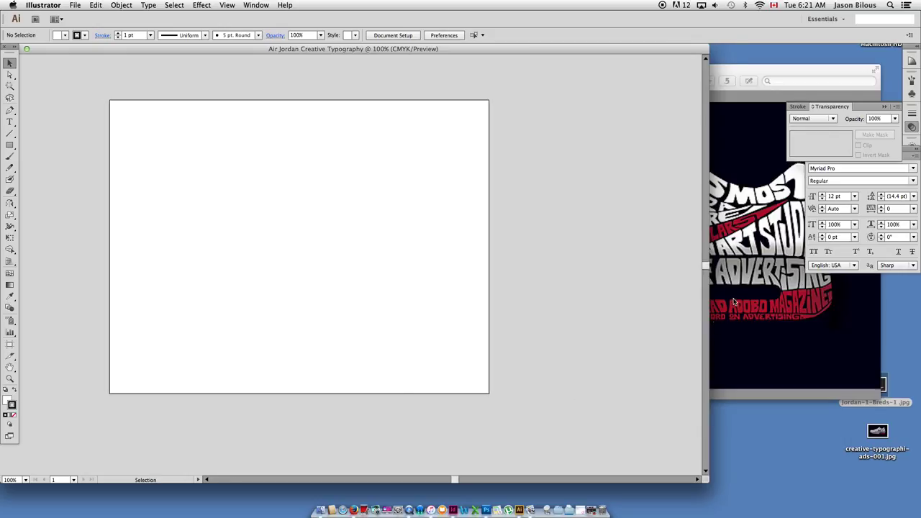
click(733, 299)
click(424, 70)
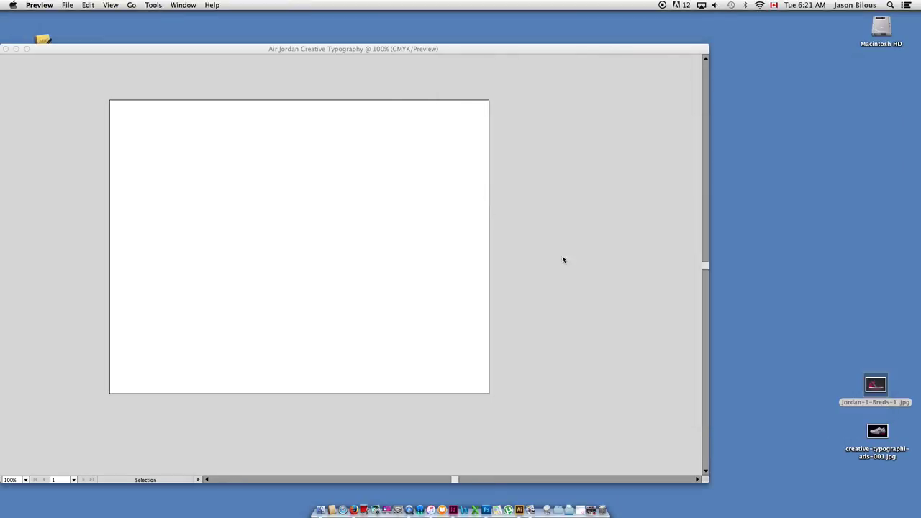
click(562, 255)
drag(872, 386, 573, 225)
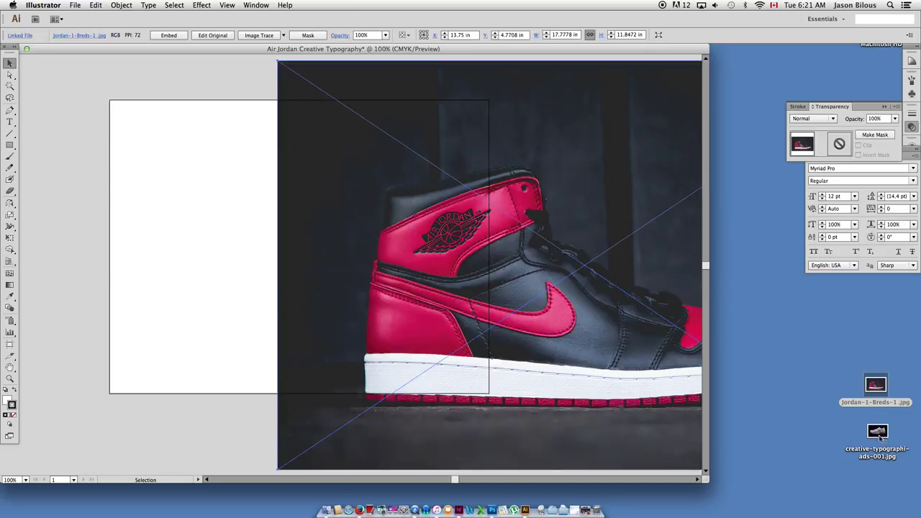
drag(879, 437, 136, 216)
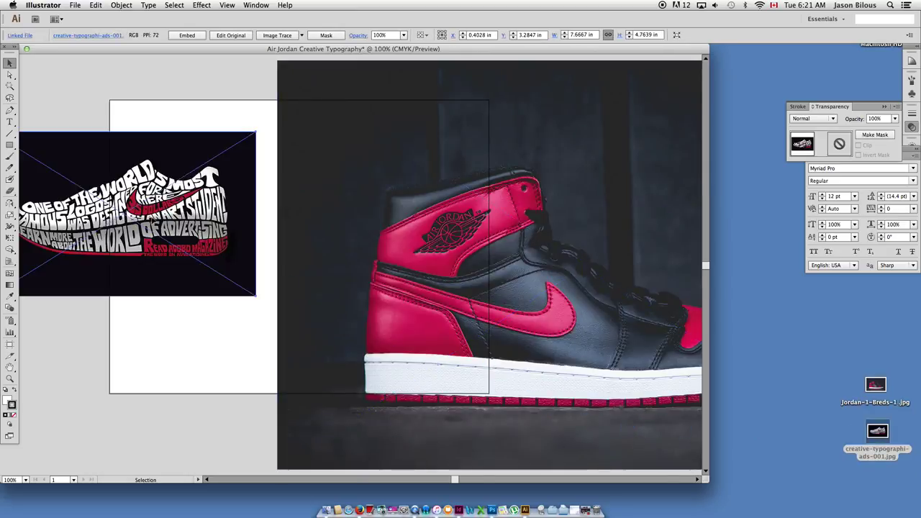
Move the typography reference to the left of the artboard
key(super+minus)
drag(708, 479, 774, 496)
drag(247, 223, 123, 252)
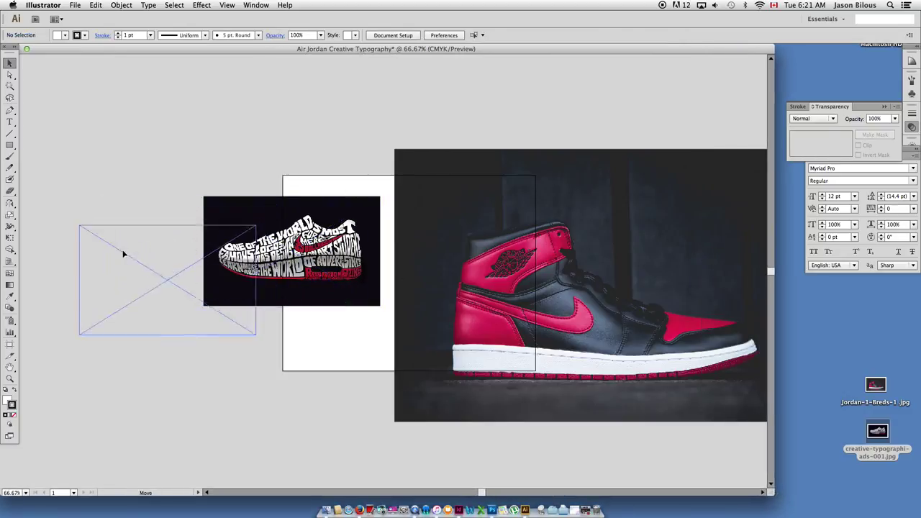
click(223, 122)
Scale the Jordan photo down to 9.2814 × 6.1852 in and move it onto the artboard
key(z)
key(super+minus)
key(v)
click(429, 298)
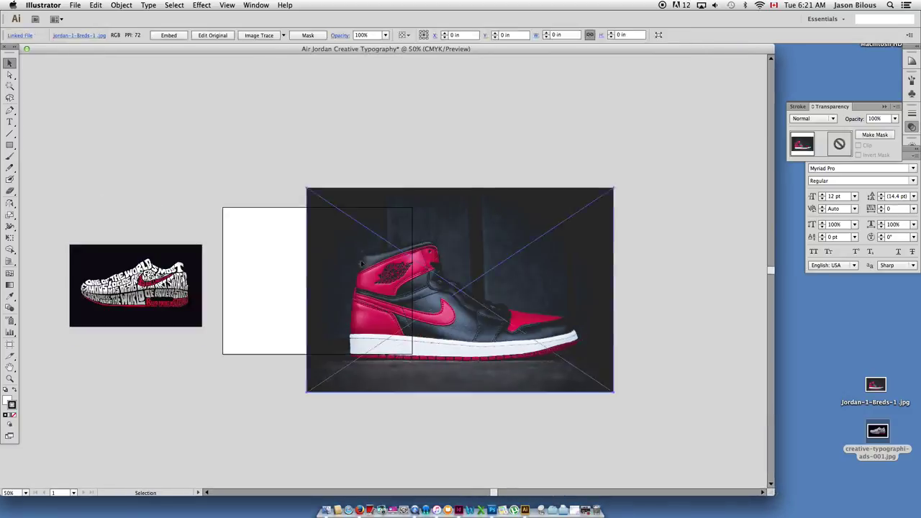
key(s)
drag(571, 403, 523, 371)
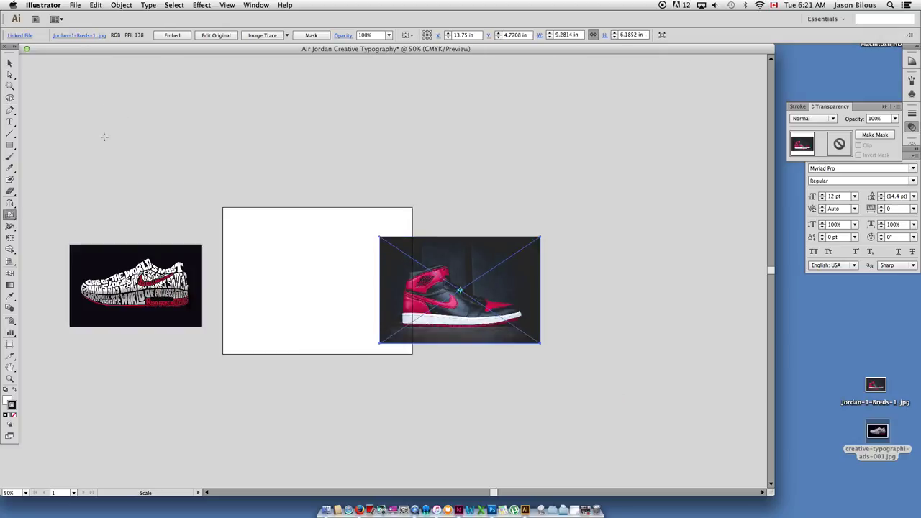
key(v)
drag(448, 310, 301, 293)
click(487, 201)
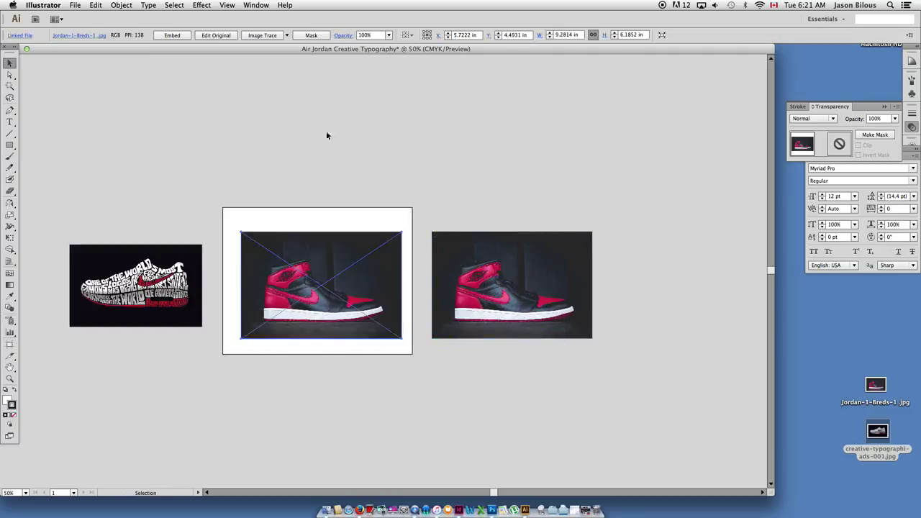
Show the Layers panel and rename Layer 1 to 'scan'
click(256, 5)
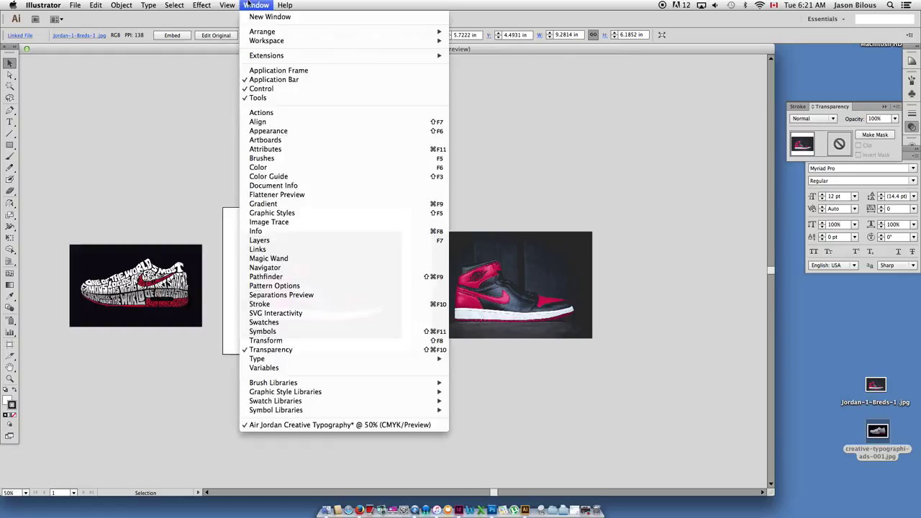
click(260, 240)
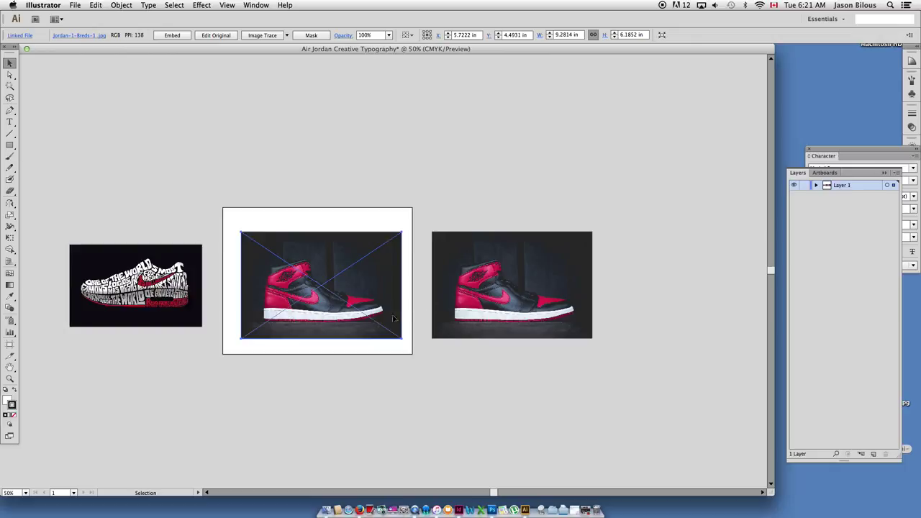
double_click(840, 186)
text(scan)
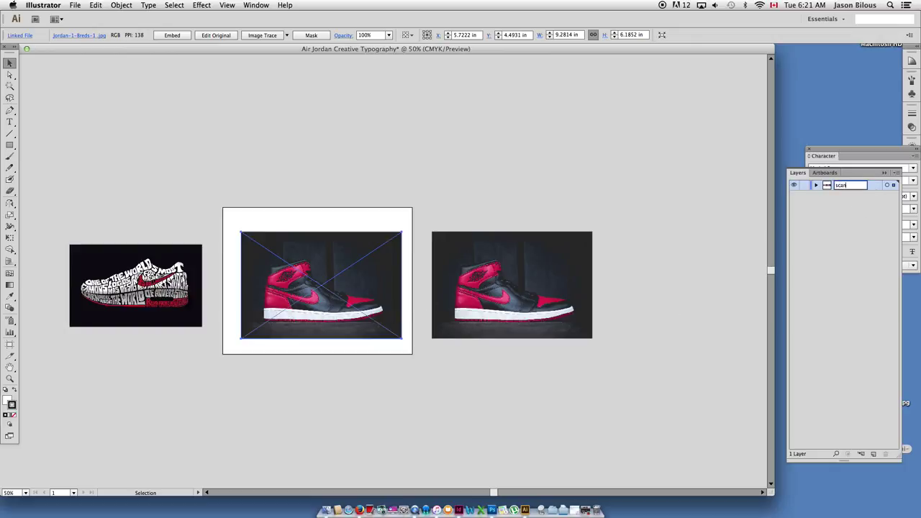